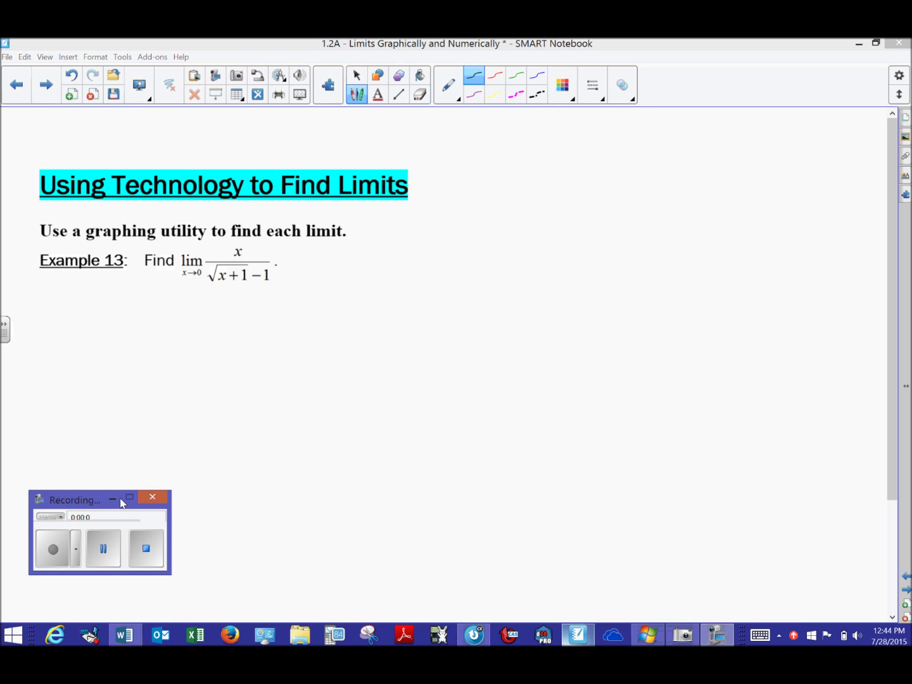
# Bring TI-Nspire to the front and start a new document
pyautogui.click(114, 499)
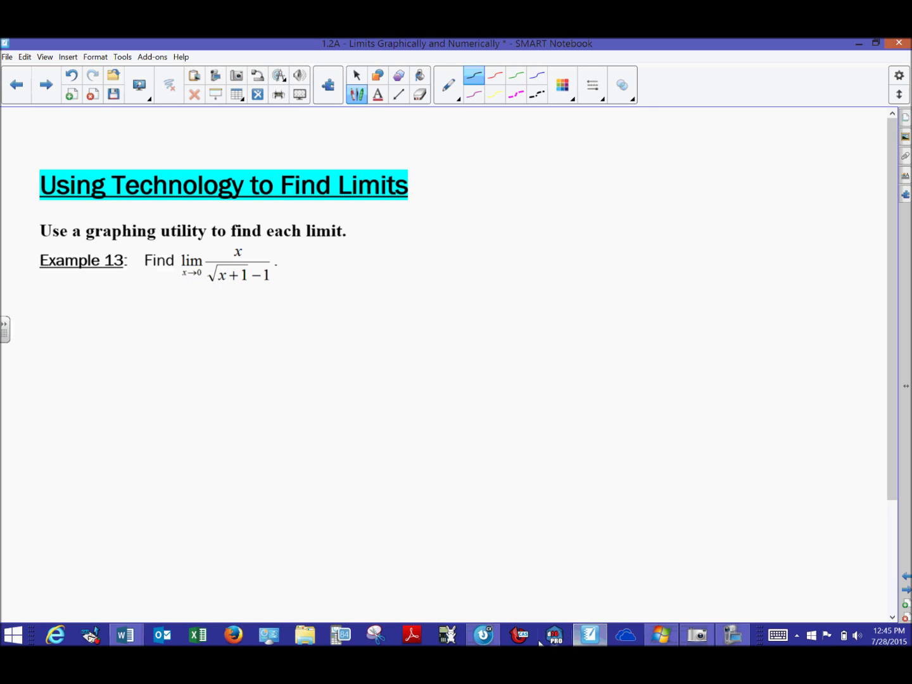
pyautogui.click(484, 636)
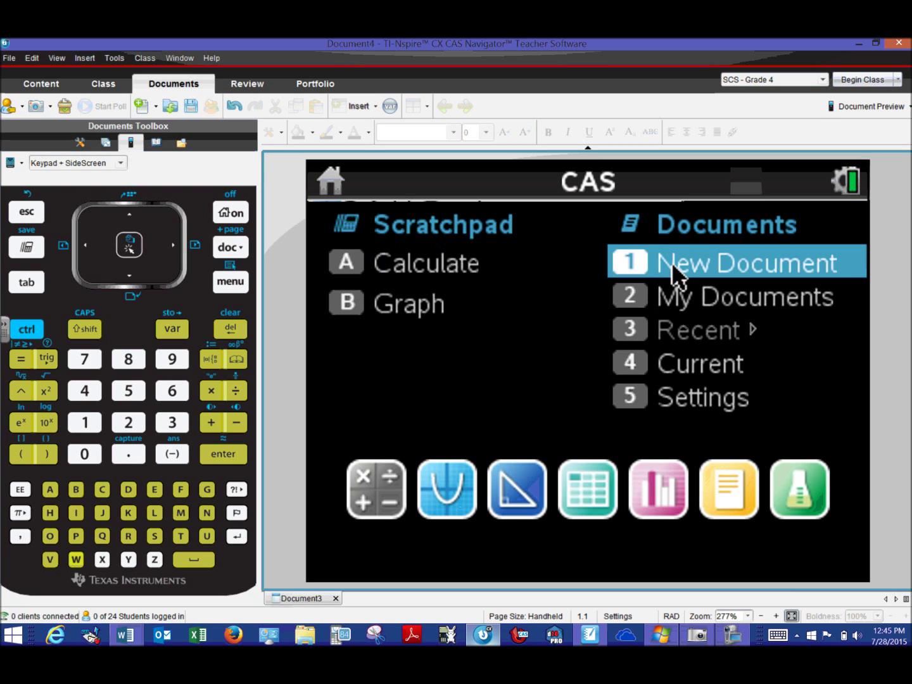
pyautogui.click(674, 277)
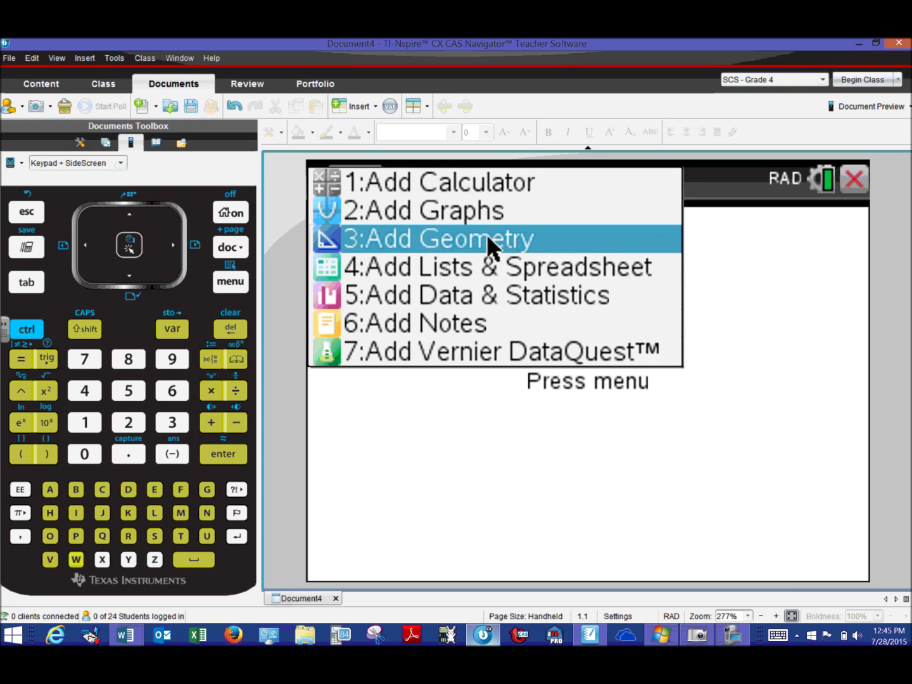
# Replace the Calculator page with a Graphs page on page 1.1
pyautogui.click(500, 181)
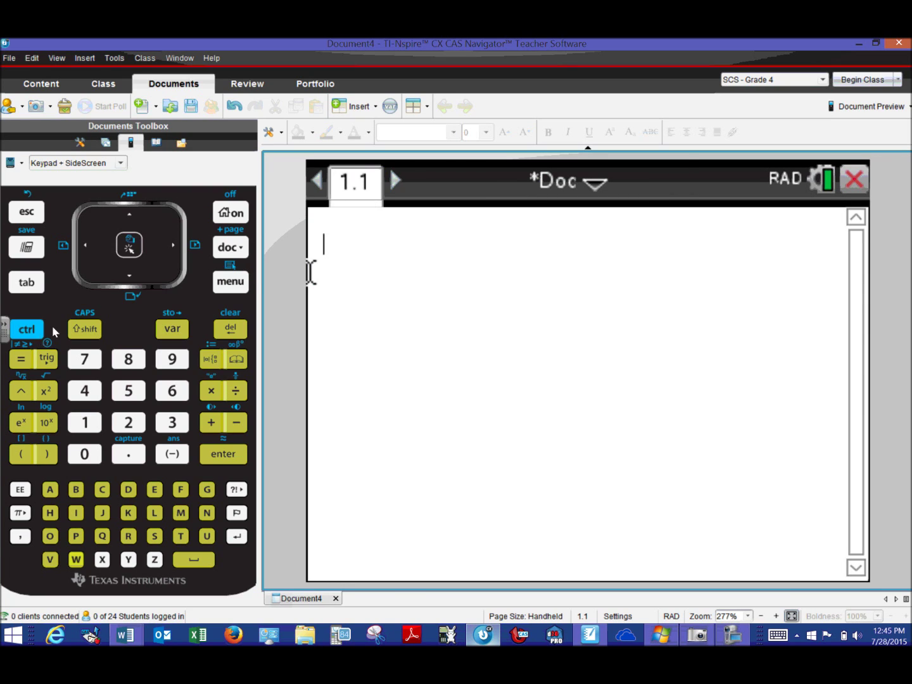
pyautogui.click(234, 110)
pyautogui.click(544, 410)
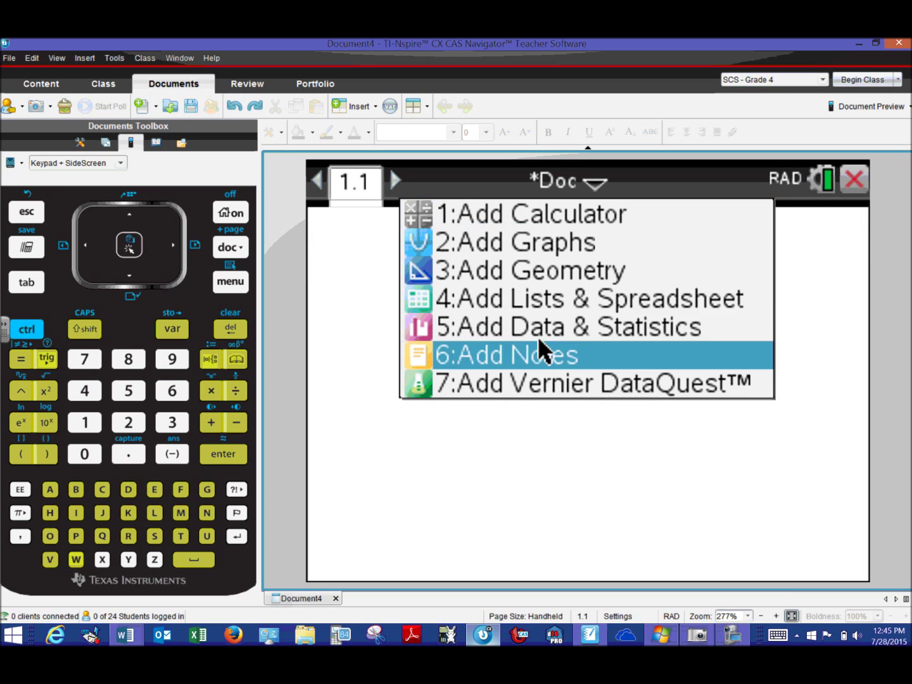
pyautogui.click(522, 246)
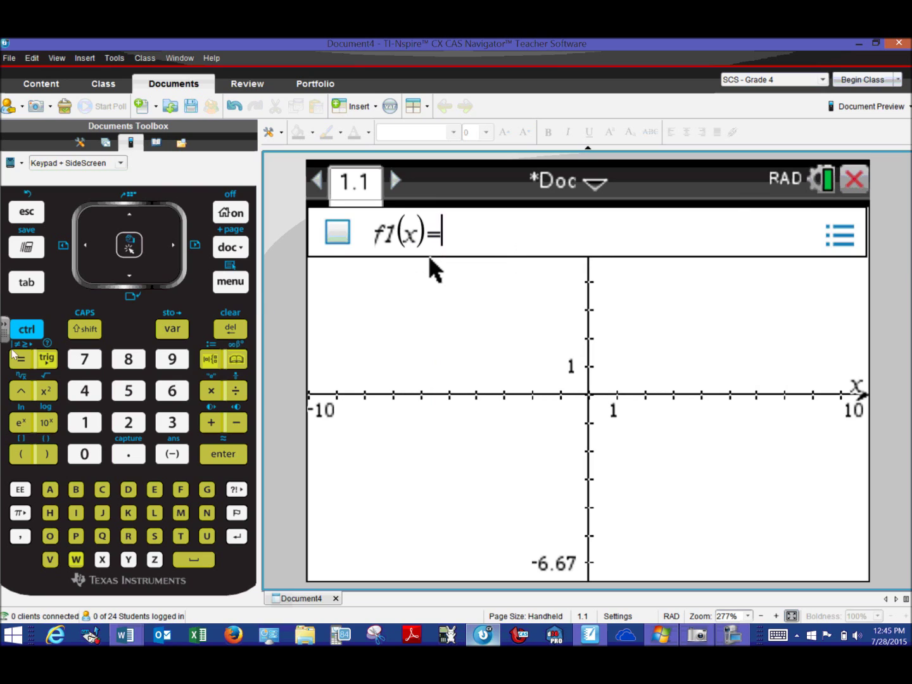
pyautogui.click(26, 329)
pyautogui.click(237, 396)
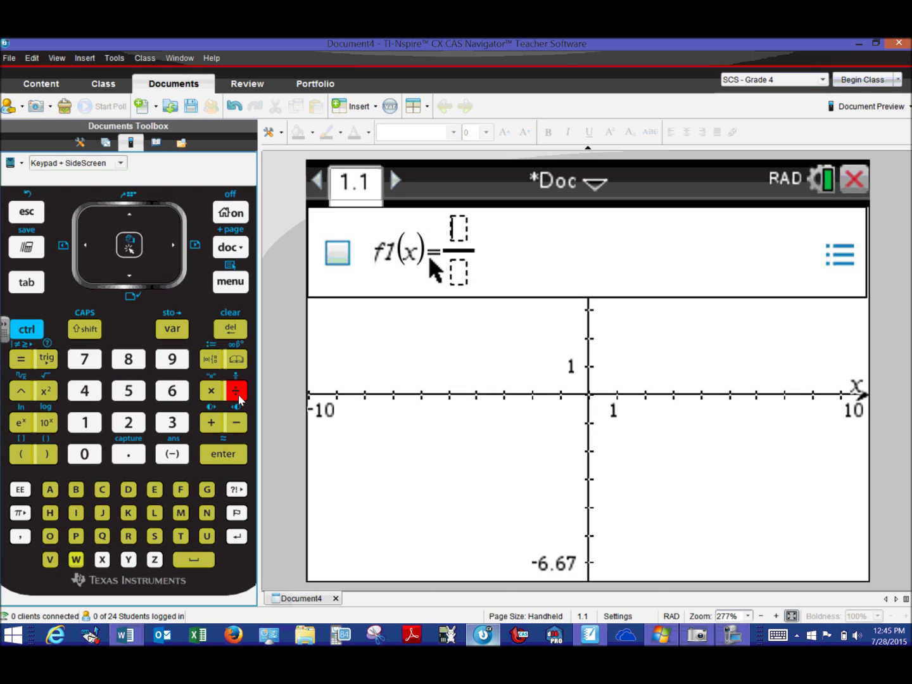
pyautogui.write('x')
pyautogui.press('Down')
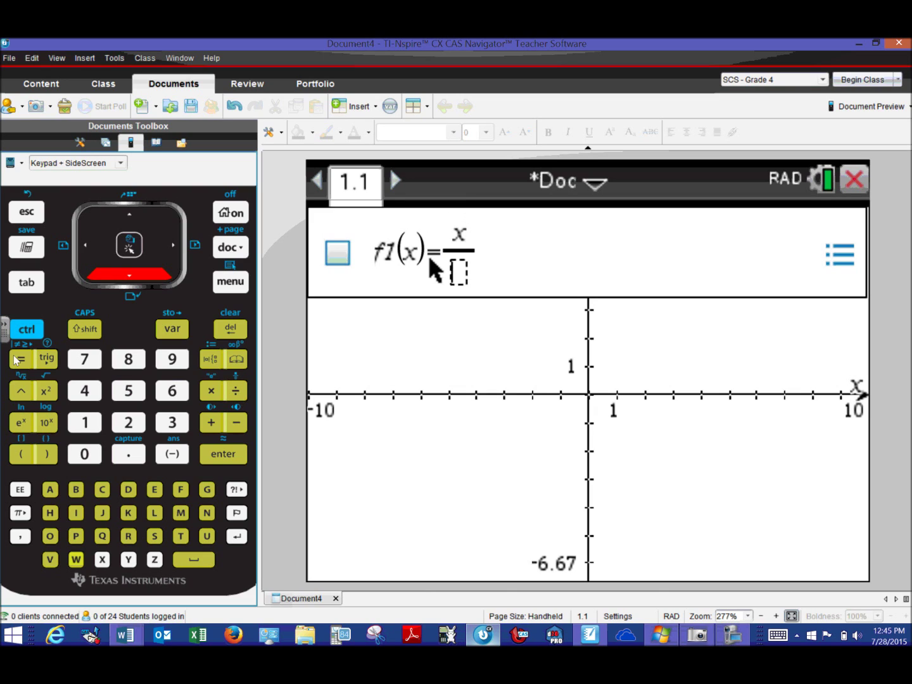
pyautogui.click(26, 334)
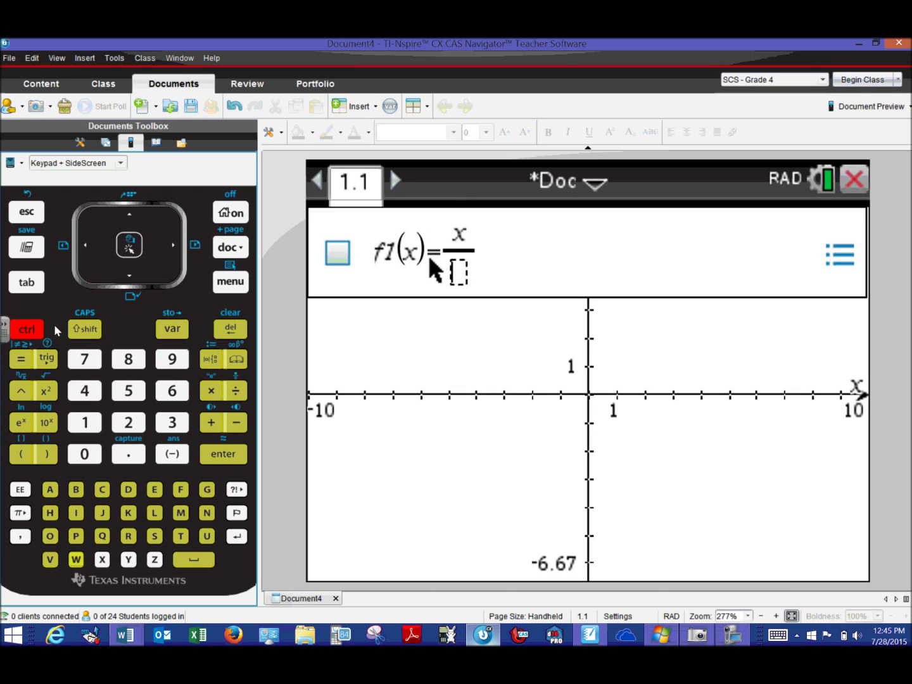
pyautogui.click(26, 212)
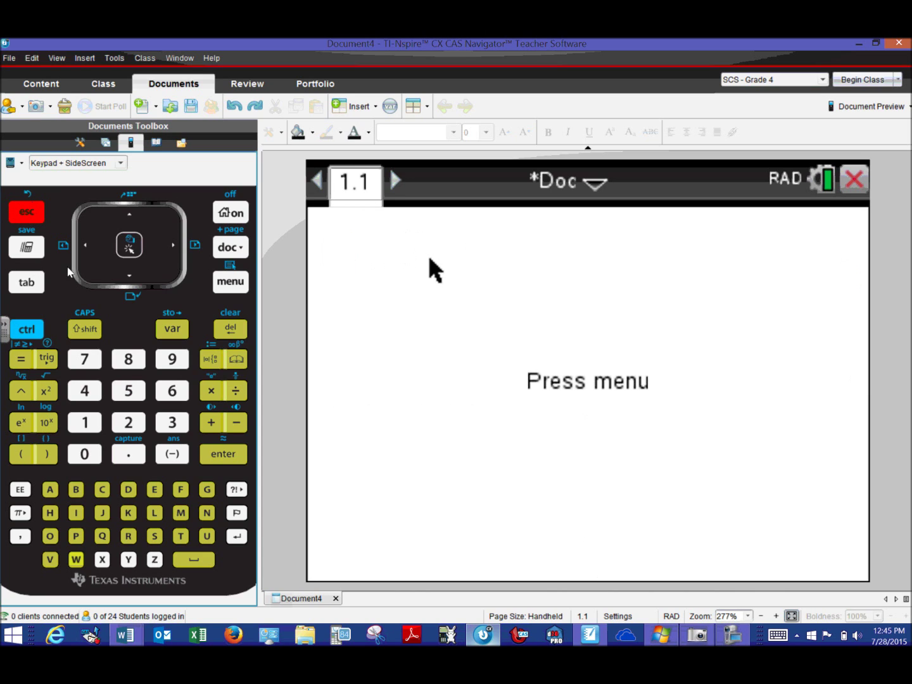
pyautogui.rightClick(419, 347)
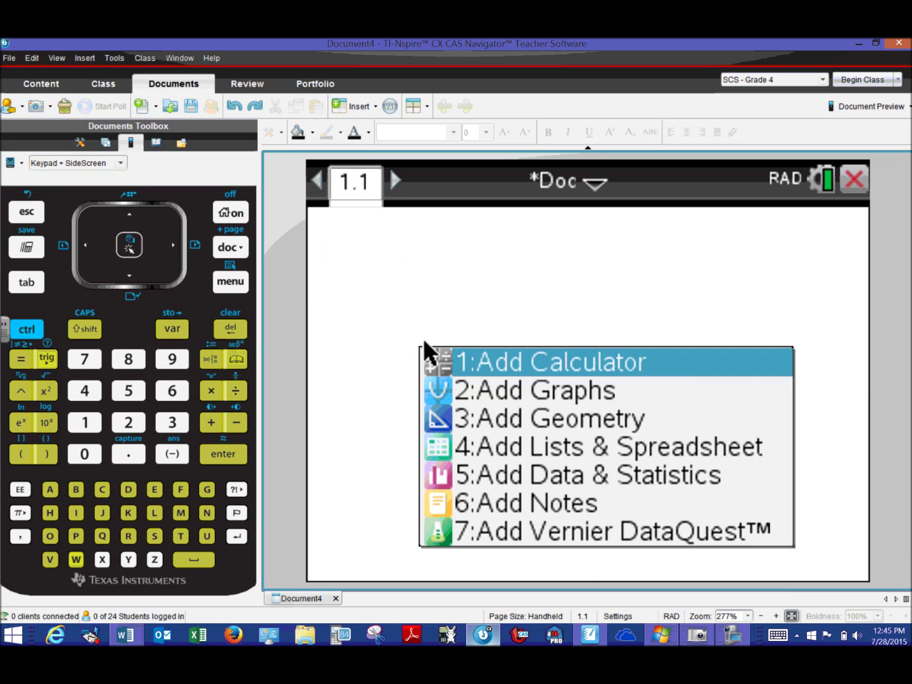
pyautogui.click(479, 390)
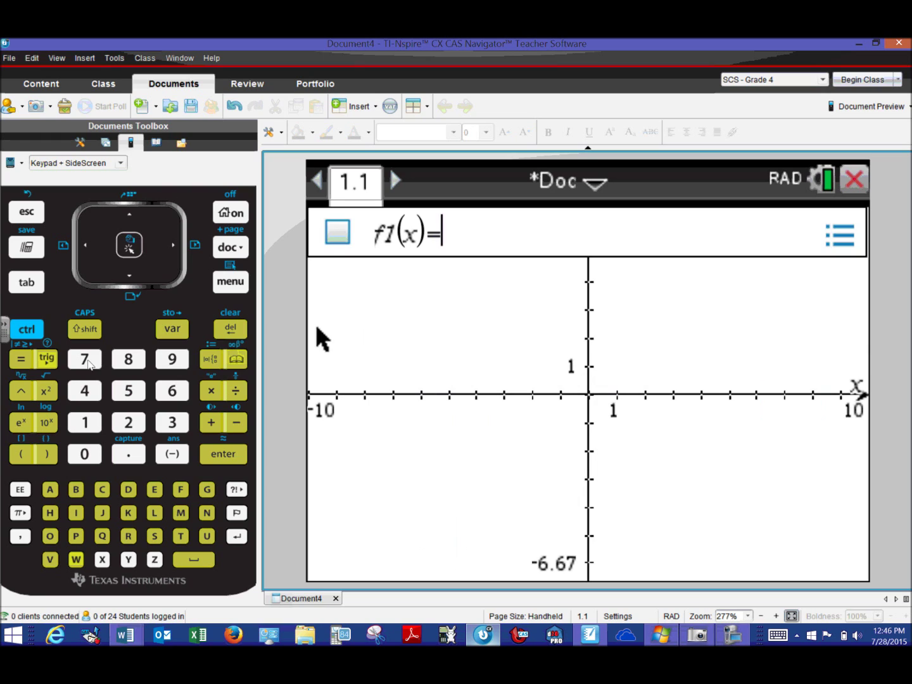
# After f1(x)=, build a fraction with x on top and a square root below
pyautogui.click(28, 330)
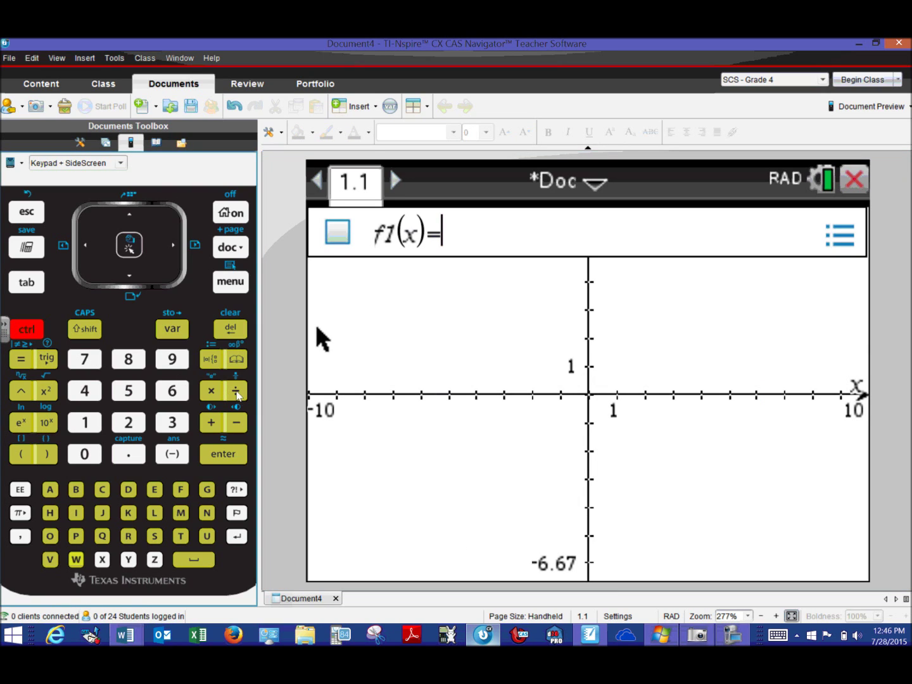
pyautogui.click(233, 390)
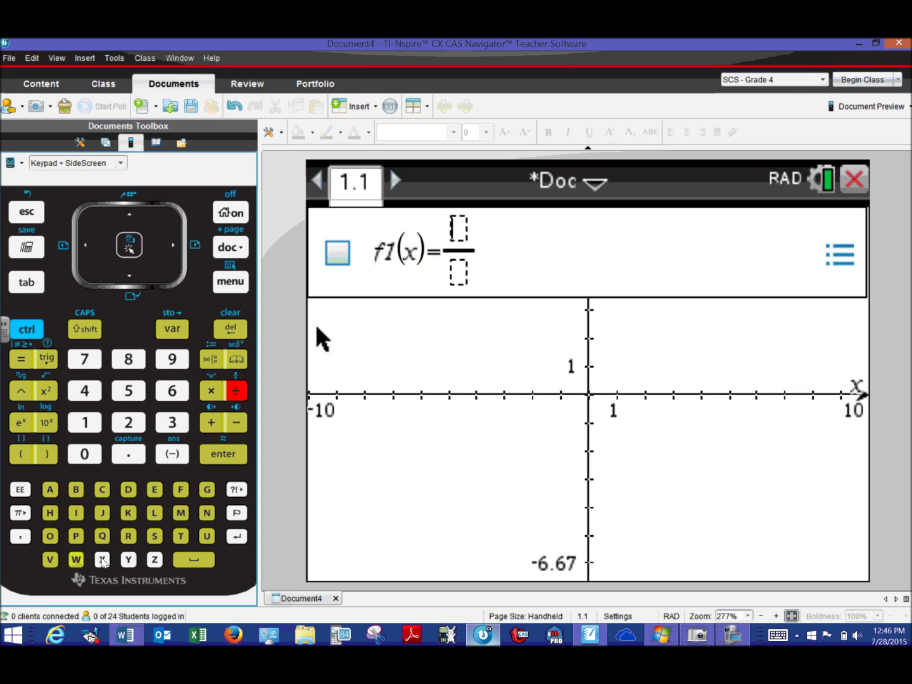
pyautogui.click(107, 560)
pyautogui.press('Down')
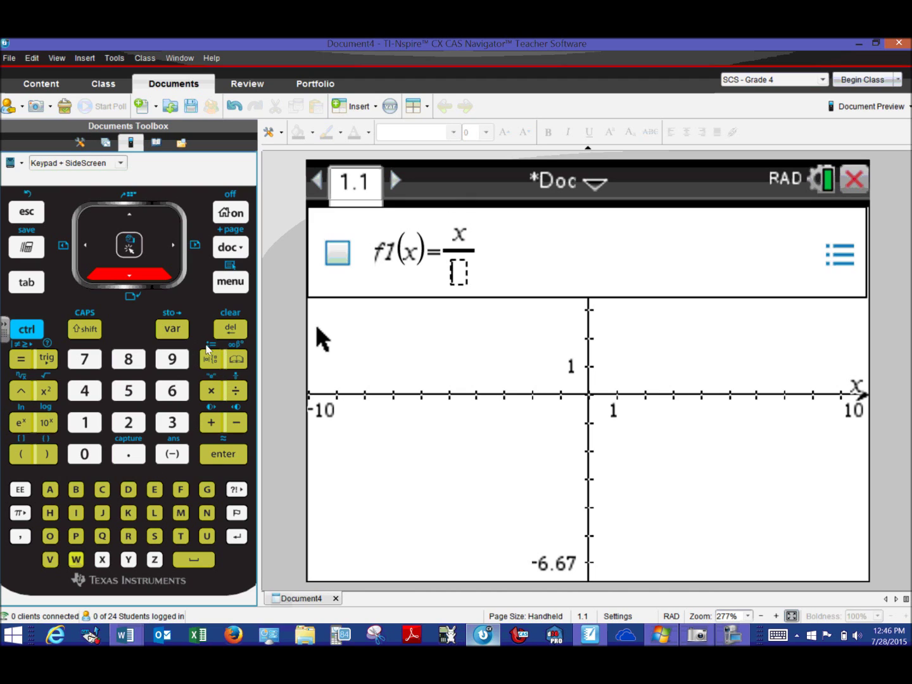
pyautogui.click(211, 358)
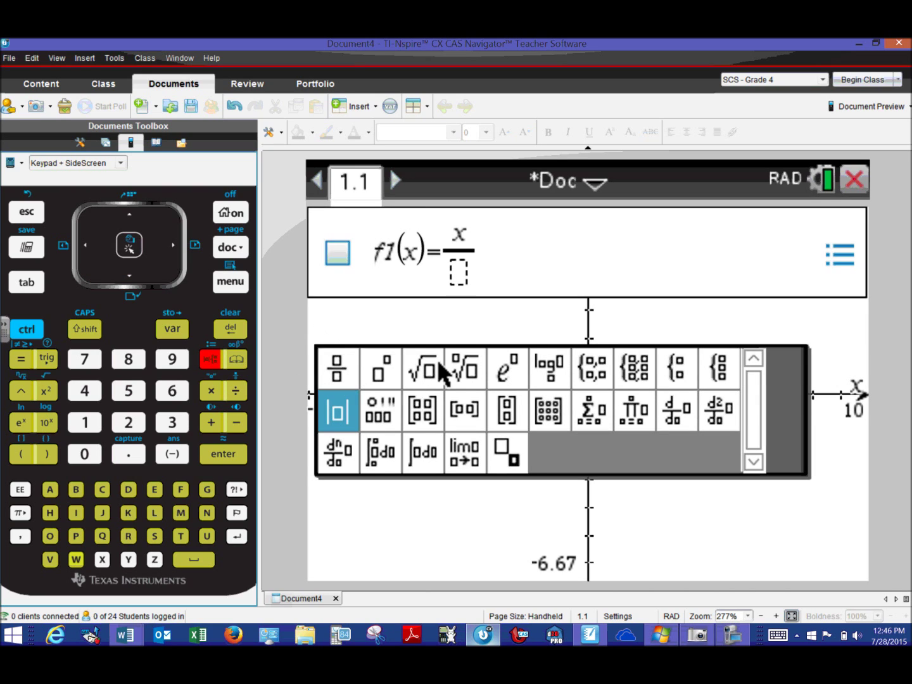
pyautogui.click(415, 366)
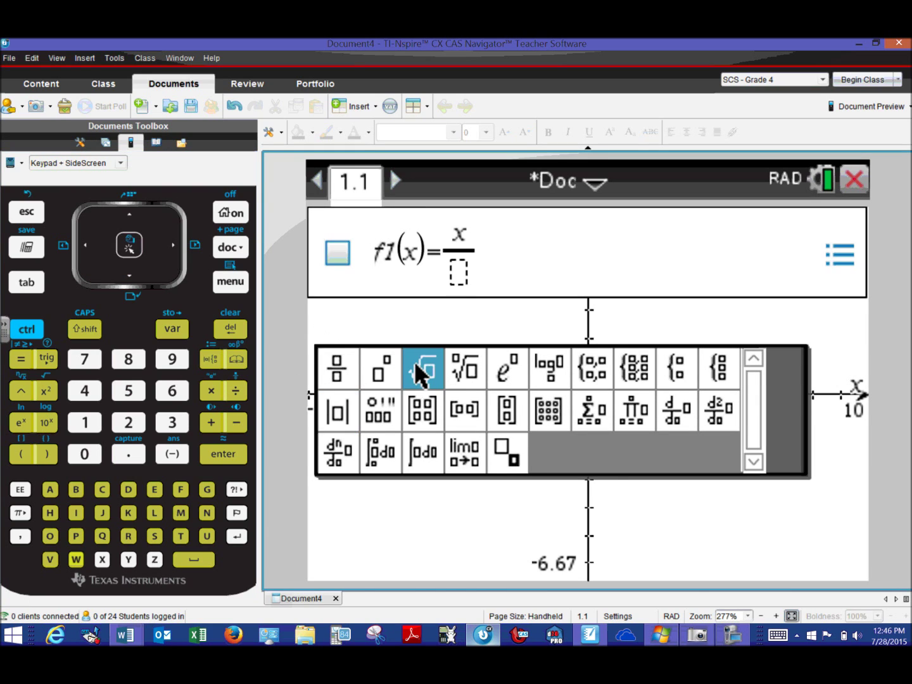
pyautogui.click(416, 368)
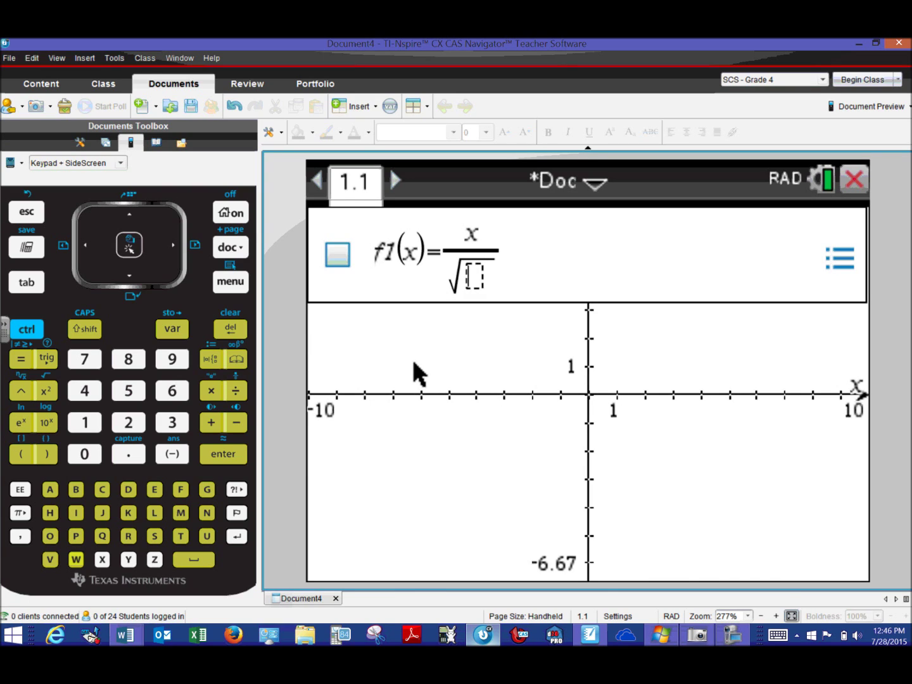
# Complete the denominator as √(x+1)−1 and graph f1(x)
pyautogui.write('x+')
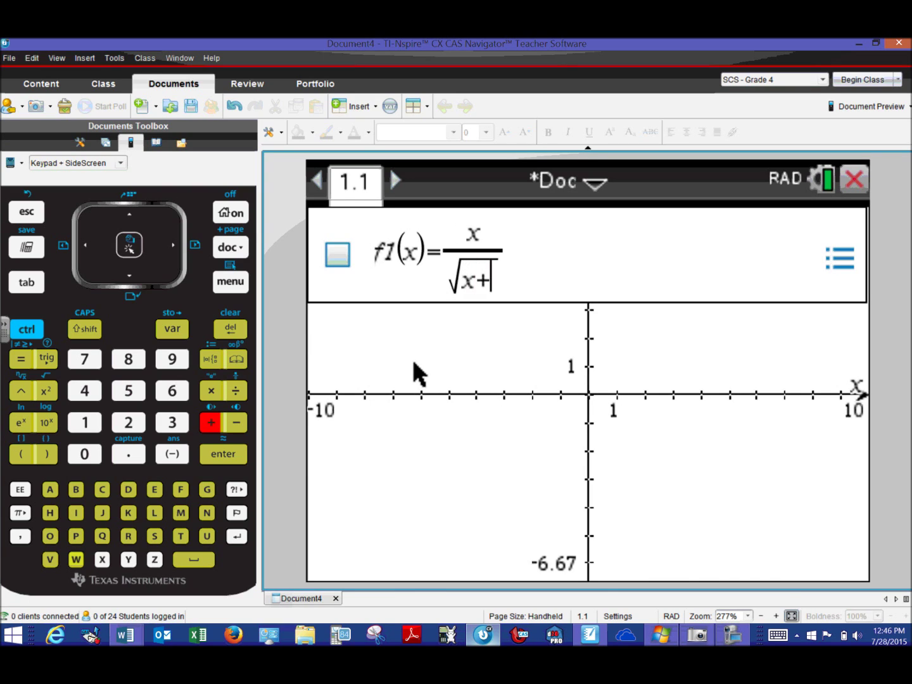
pyautogui.write('1')
pyautogui.press('Right')
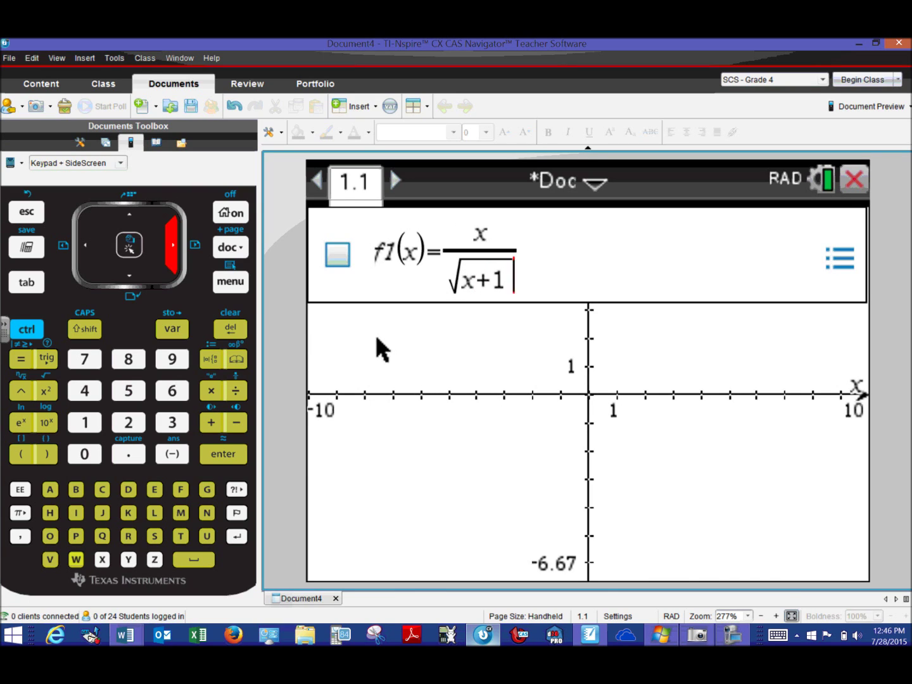
pyautogui.click(92, 247)
pyautogui.click(172, 246)
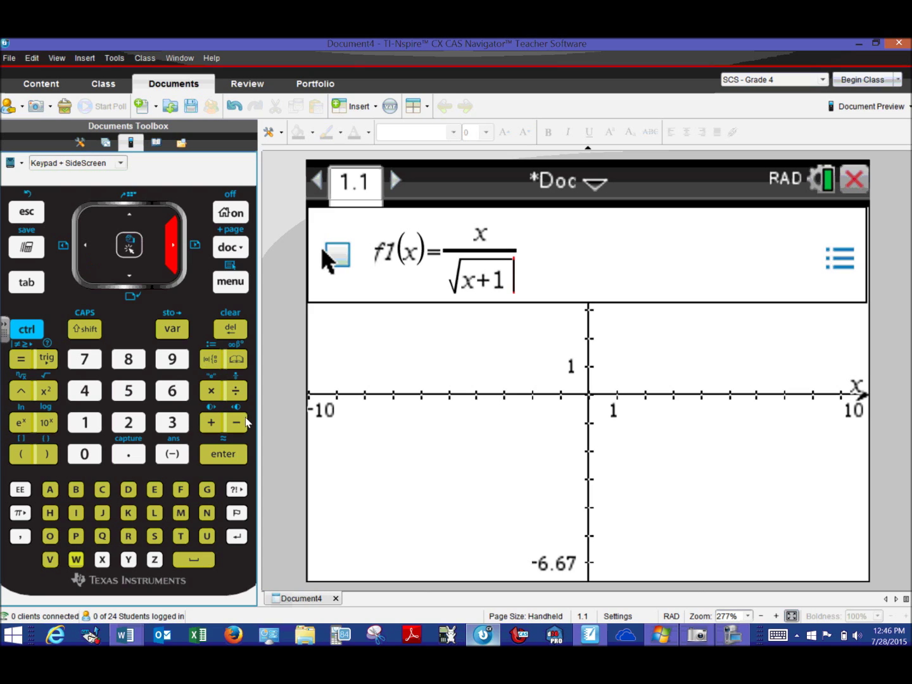
pyautogui.click(246, 423)
pyautogui.click(95, 422)
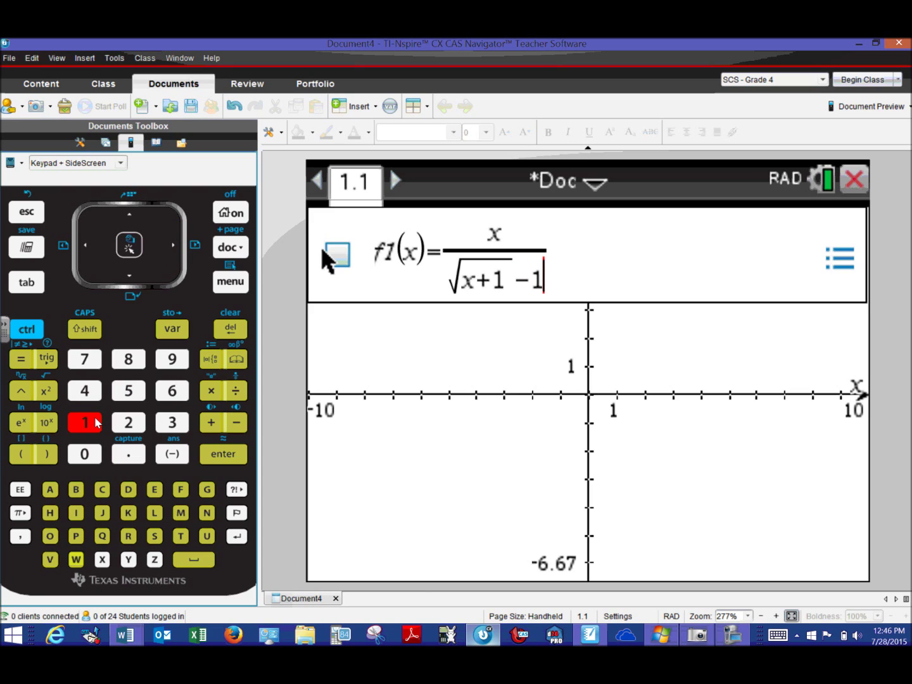
pyautogui.click(214, 456)
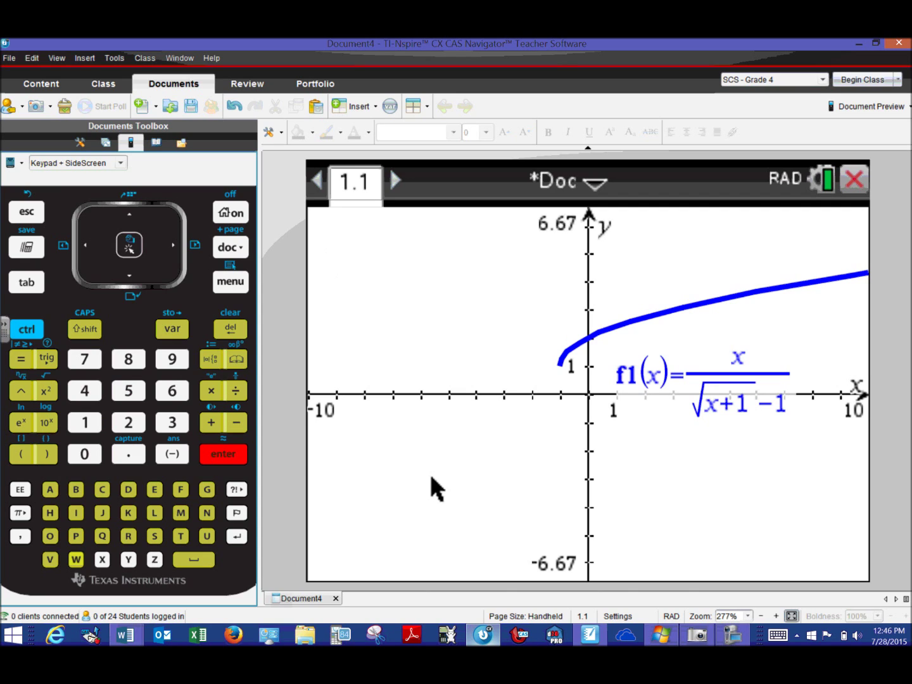
# Drag the f1(x) label below the x-axis, right of the y-axis
pyautogui.click(732, 383)
pyautogui.moveTo(733, 379); pyautogui.dragTo(706, 484)
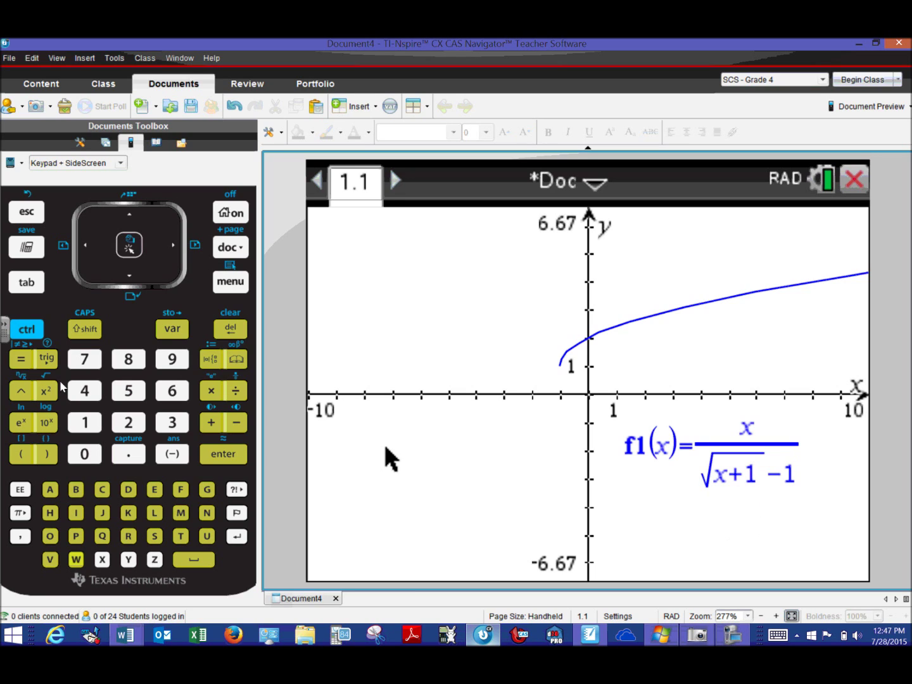
pyautogui.click(26, 329)
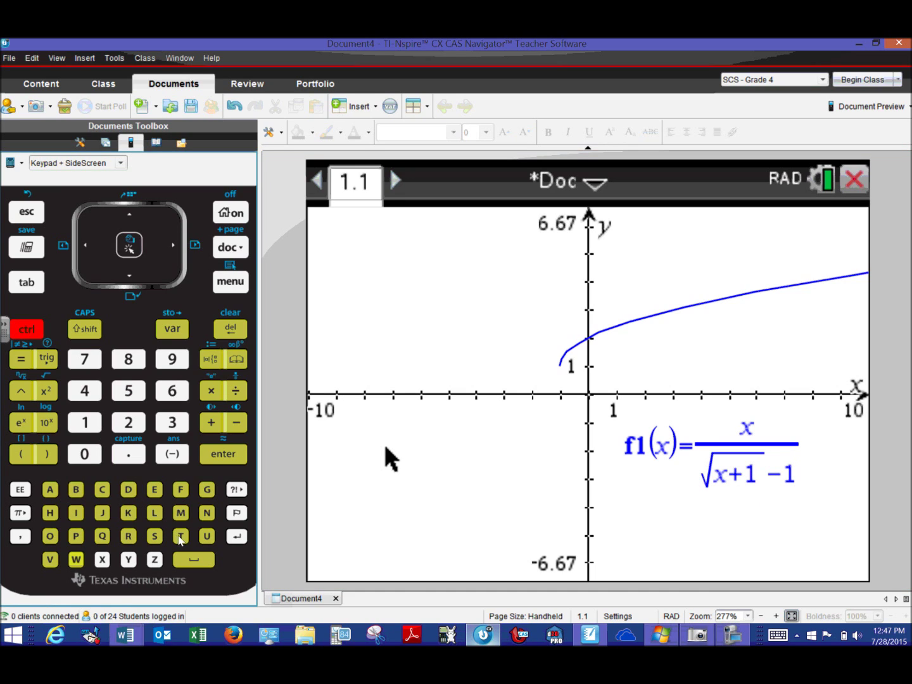
pyautogui.click(182, 537)
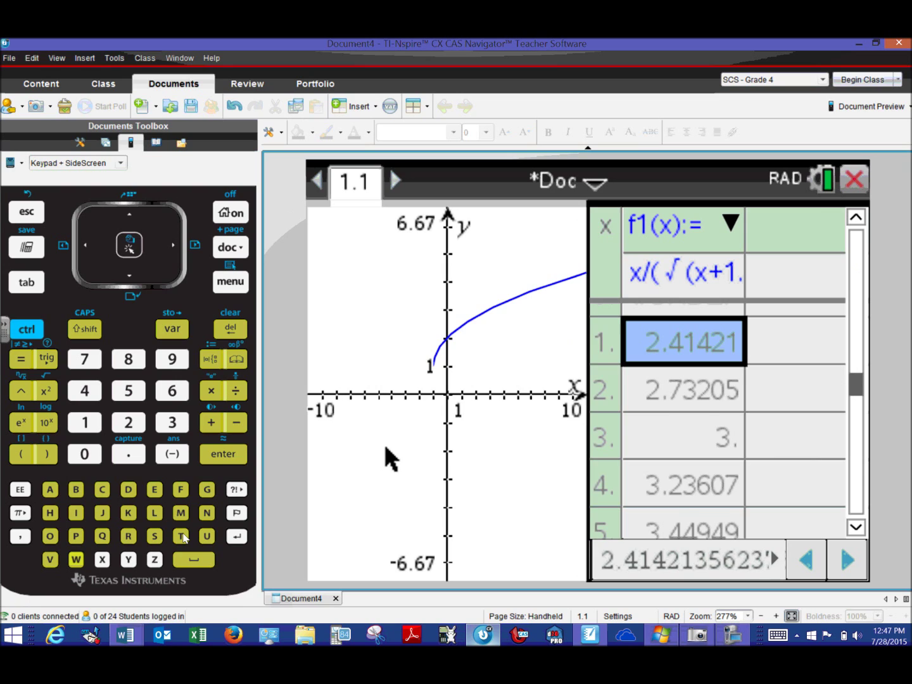
pyautogui.press('Up')
pyautogui.press('Left')
pyautogui.press('Right')
pyautogui.press('Left')
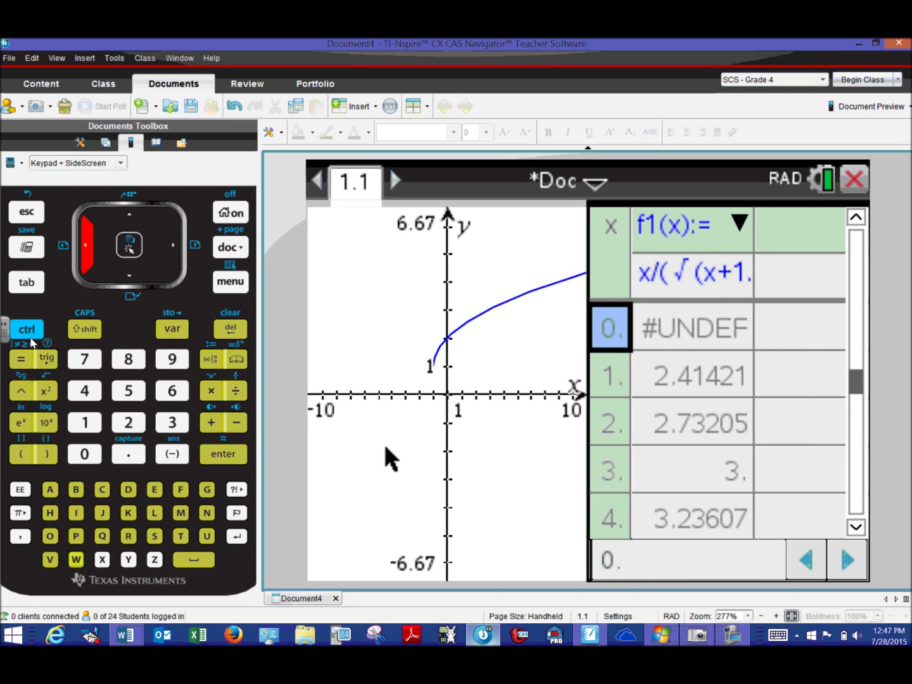
pyautogui.click(27, 329)
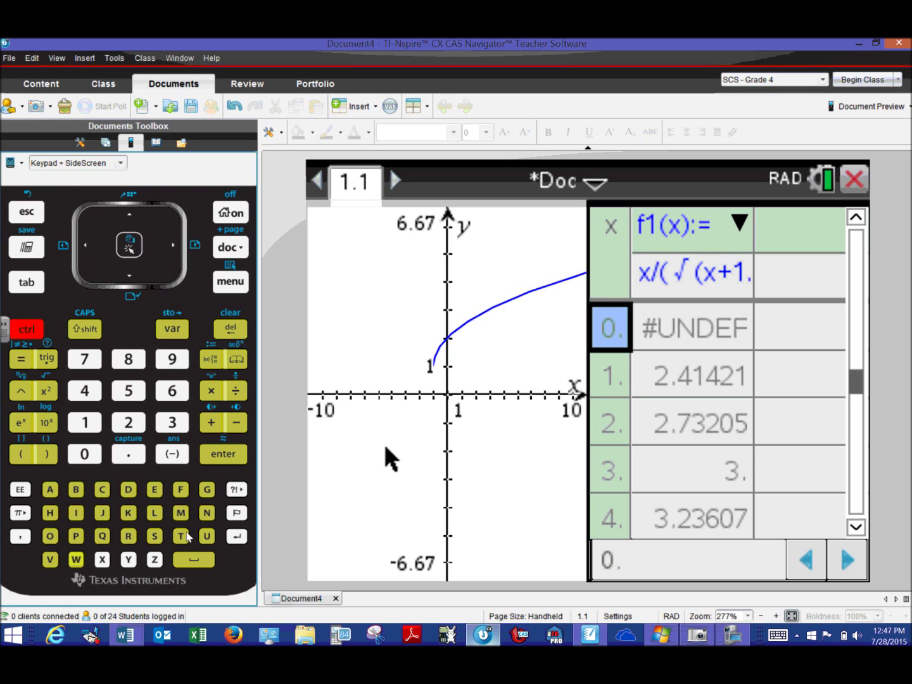
pyautogui.click(182, 536)
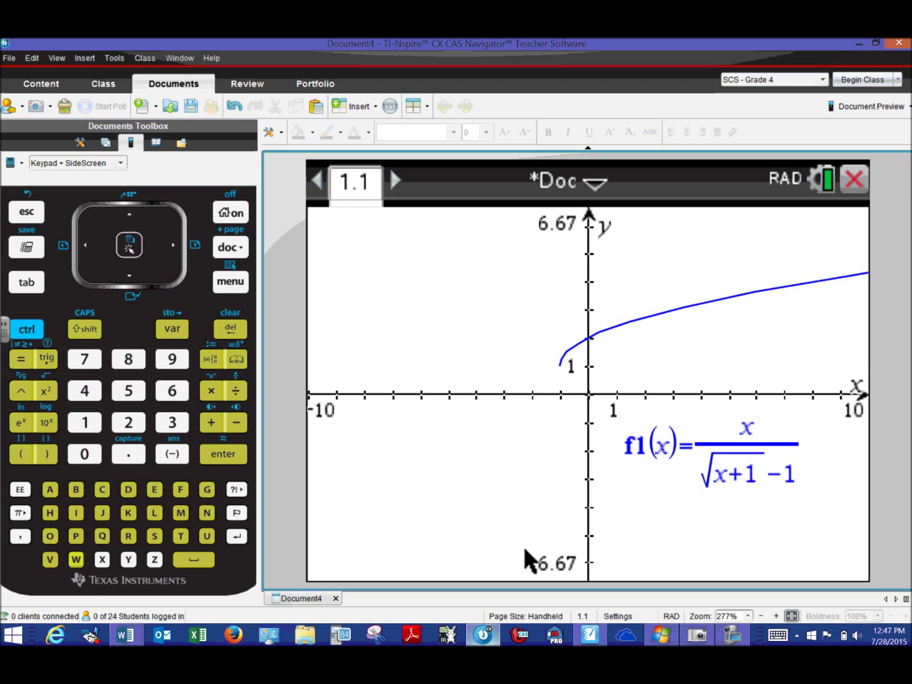
# Pen an equals sign on SMART Notebook's Example 13, go to Example 14, then return to TI-Nspire
pyautogui.click(589, 634)
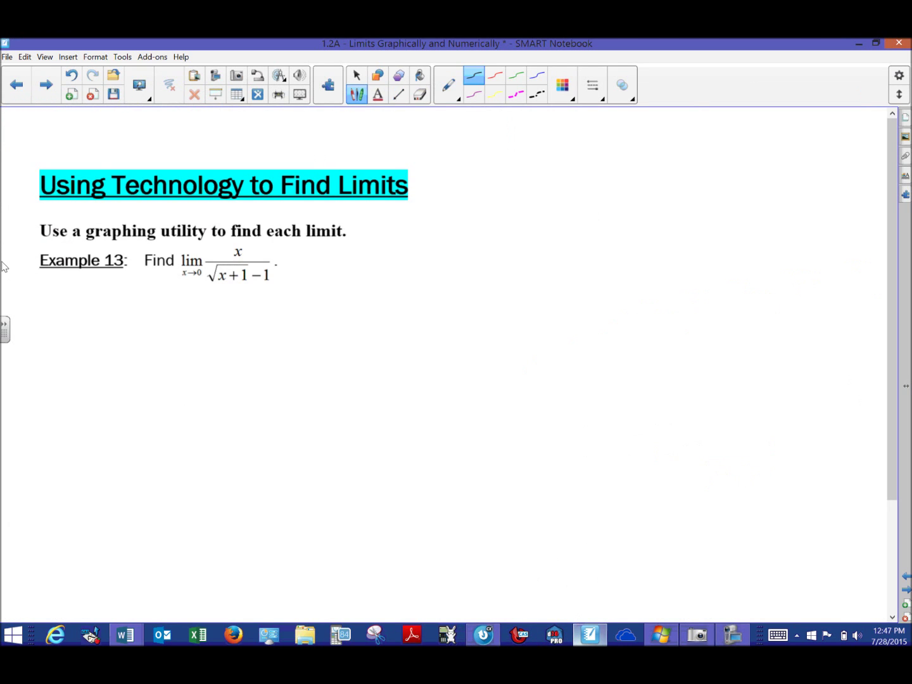
pyautogui.click(161, 309)
pyautogui.moveTo(156, 319); pyautogui.dragTo(195, 321)
pyautogui.click(43, 78)
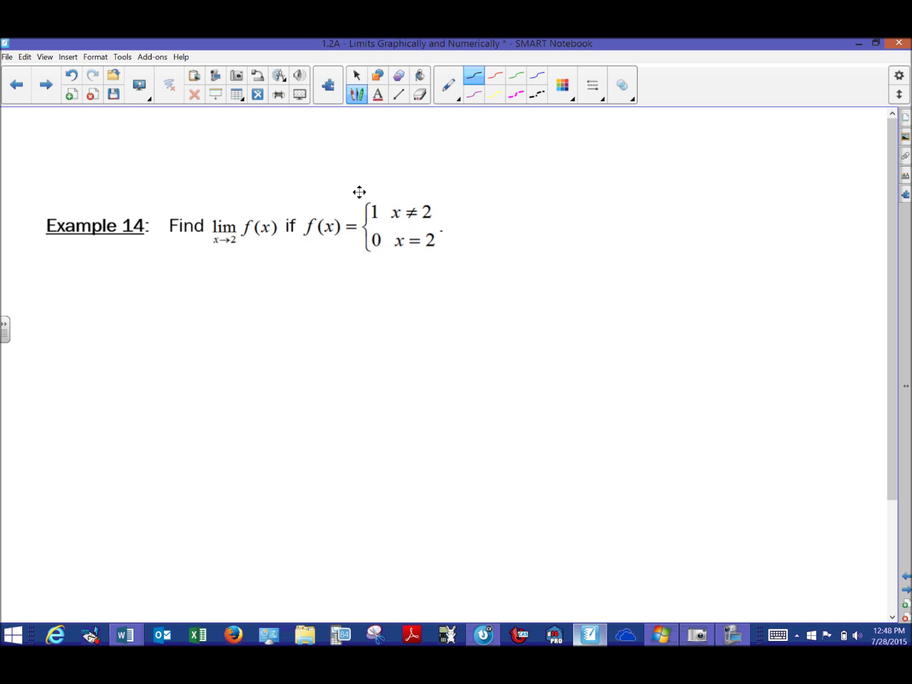
pyautogui.click(482, 634)
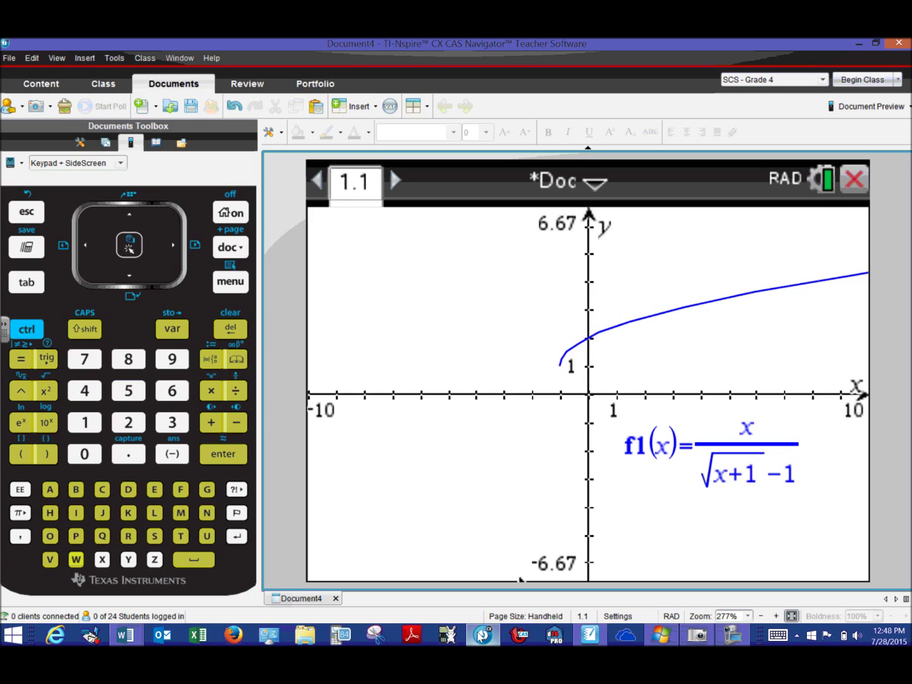
# Insert Graphs page 1.2 and bring up the math templates for f2(x)
pyautogui.click(26, 329)
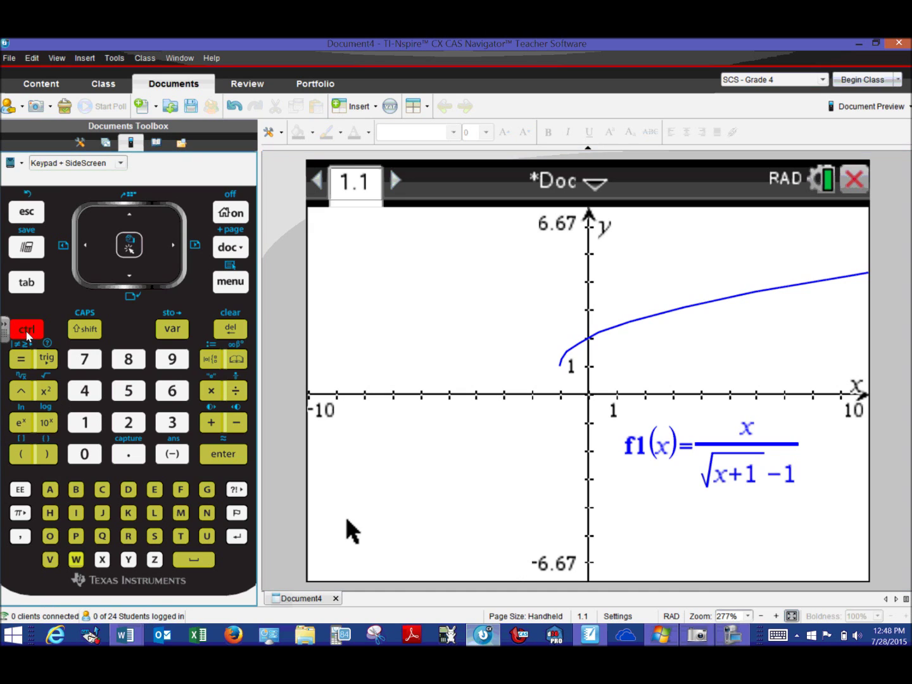
pyautogui.click(230, 248)
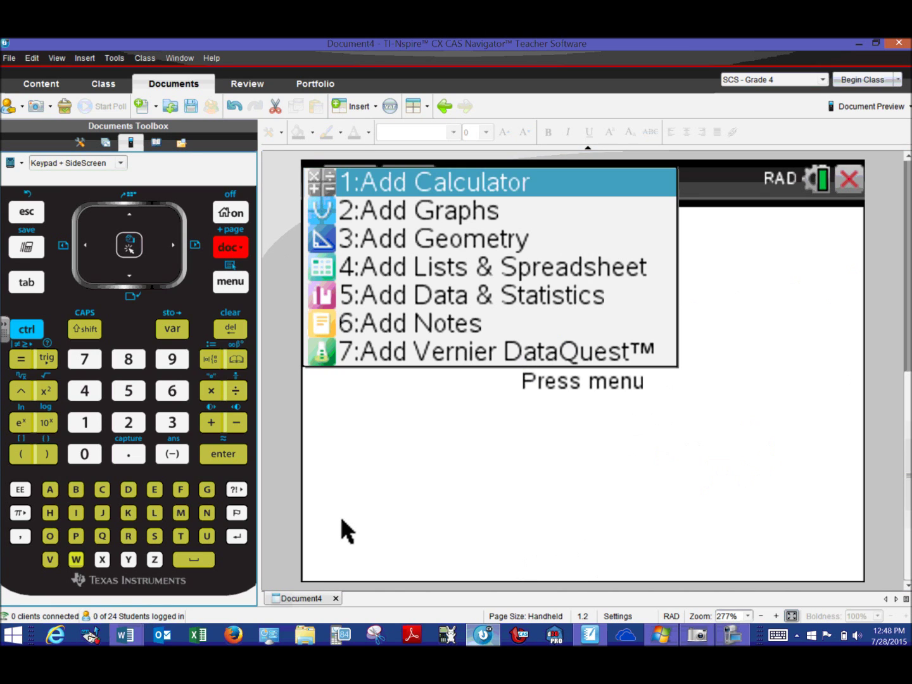
pyautogui.click(375, 211)
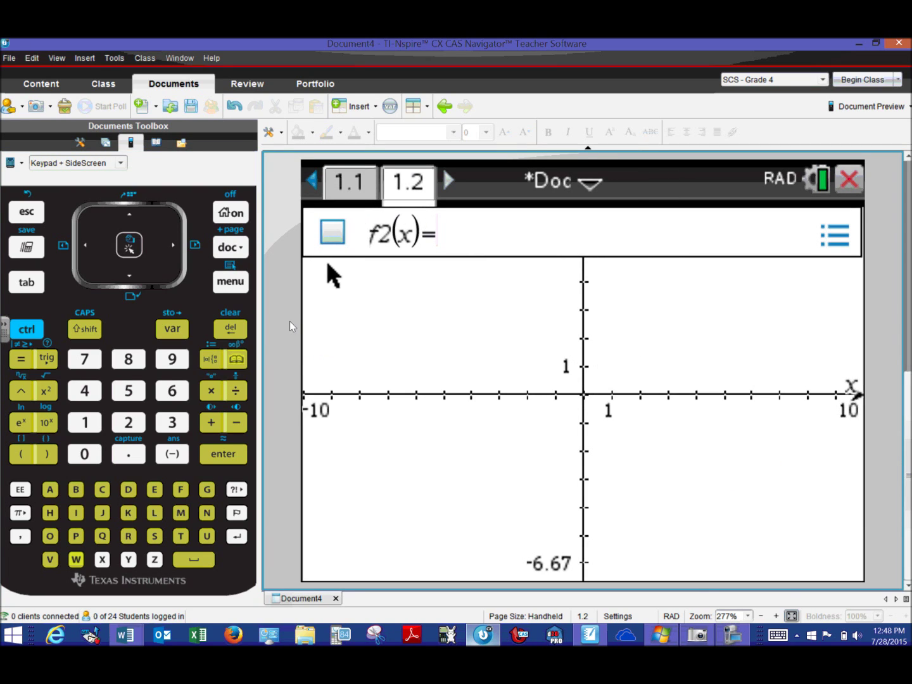
pyautogui.click(211, 359)
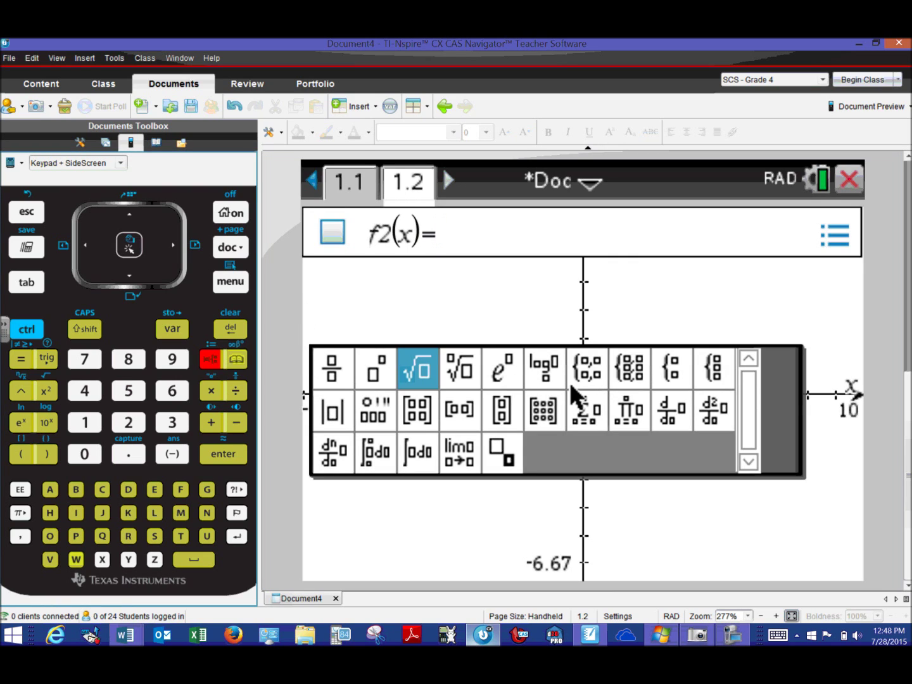